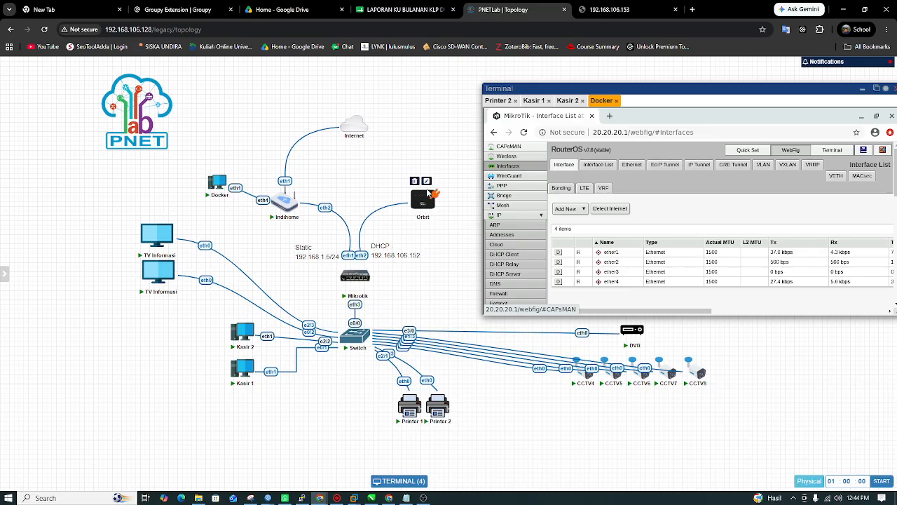
Nudge the Static address label slightly to the left and show the DHCP client list of the Indihome router
left_click_drag(326, 259, 324, 259)
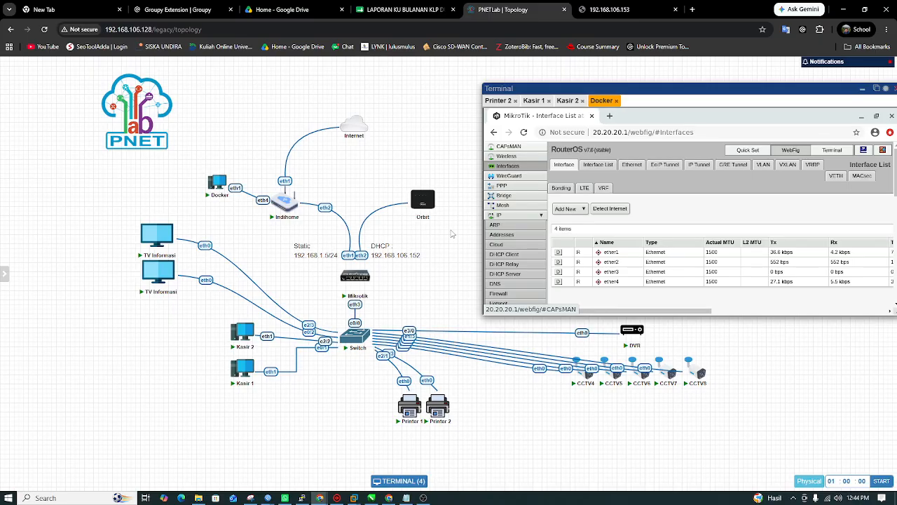
mouse_move(228, 176)
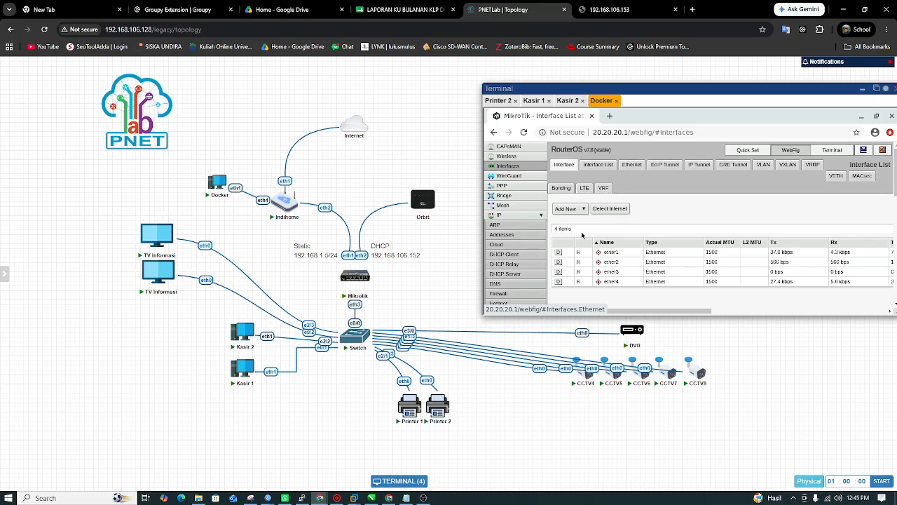
left_click(515, 253)
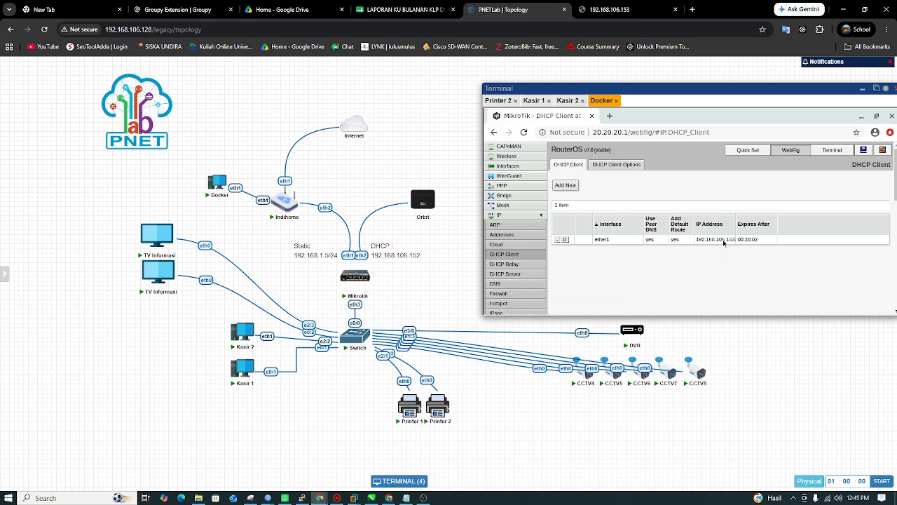
Switch to the WinBox session for 192.168.106.153 to view its interface list, and minimize it again
left_click(267, 498)
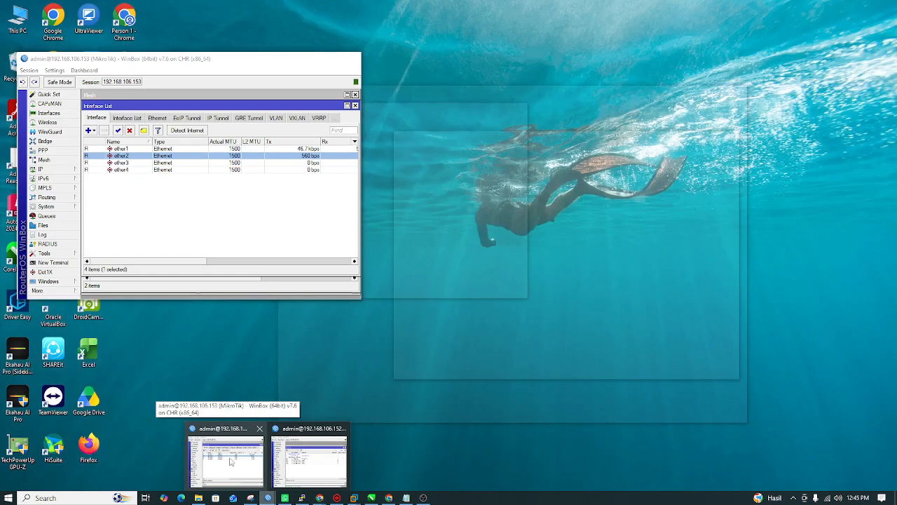
left_click(230, 460)
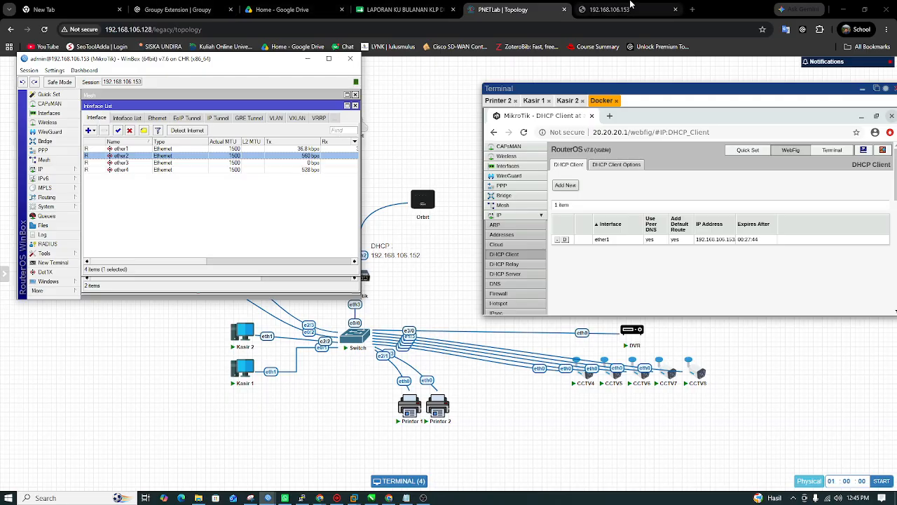
left_click(307, 59)
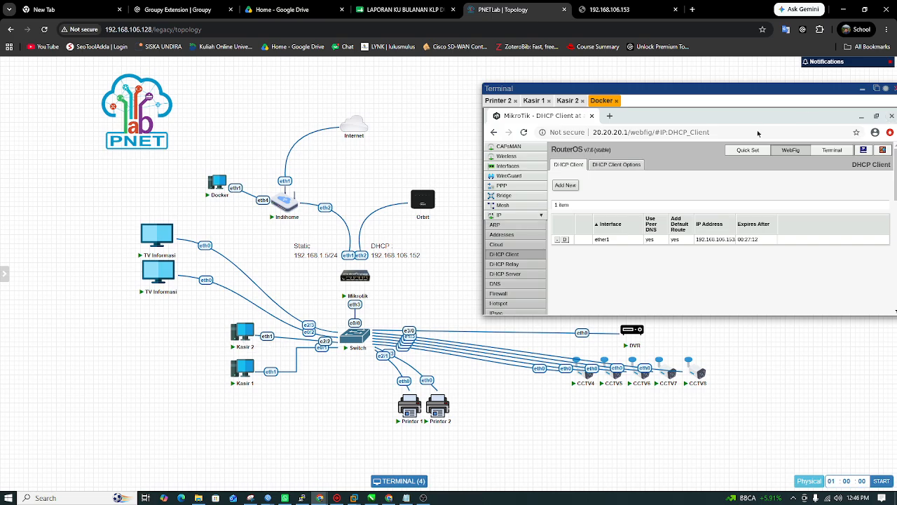
In the Kasir 2 console's browser, search for indomaret in a new tab and open the Klik Indomaret site
left_click(569, 101)
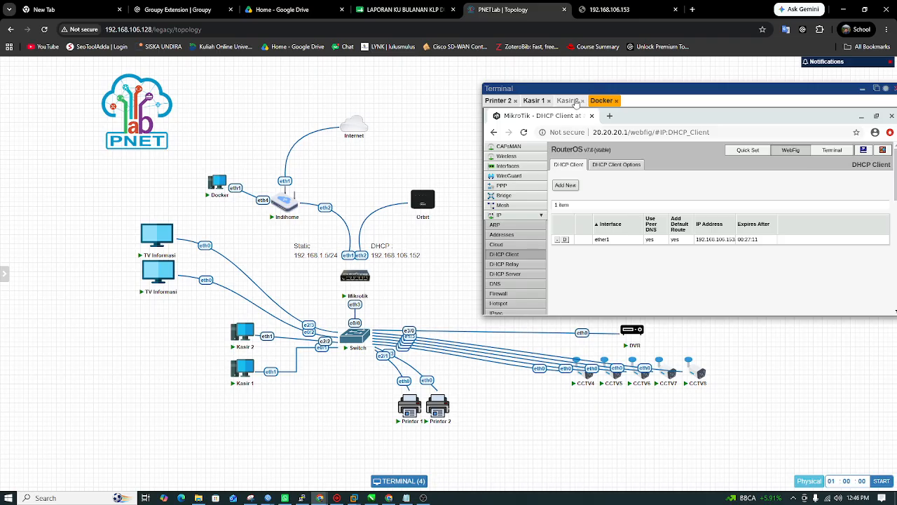
left_click(609, 117)
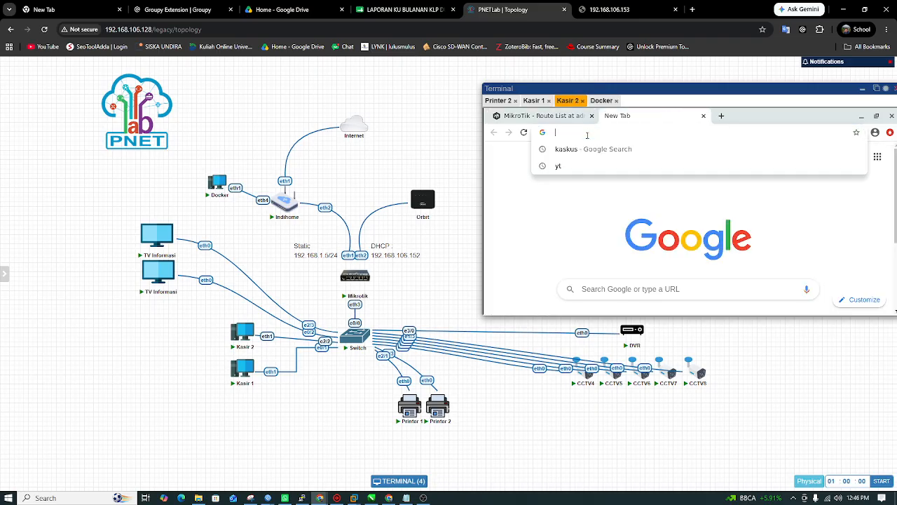
type("in")
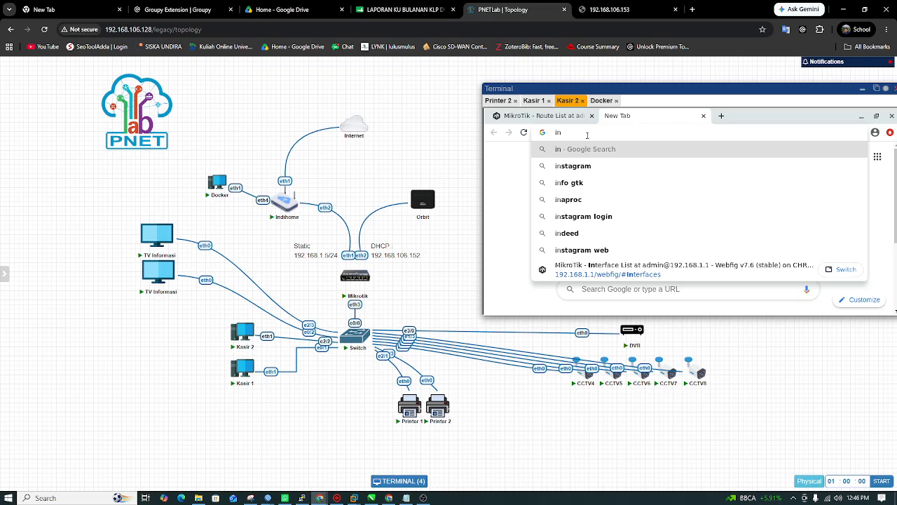
type("domaret")
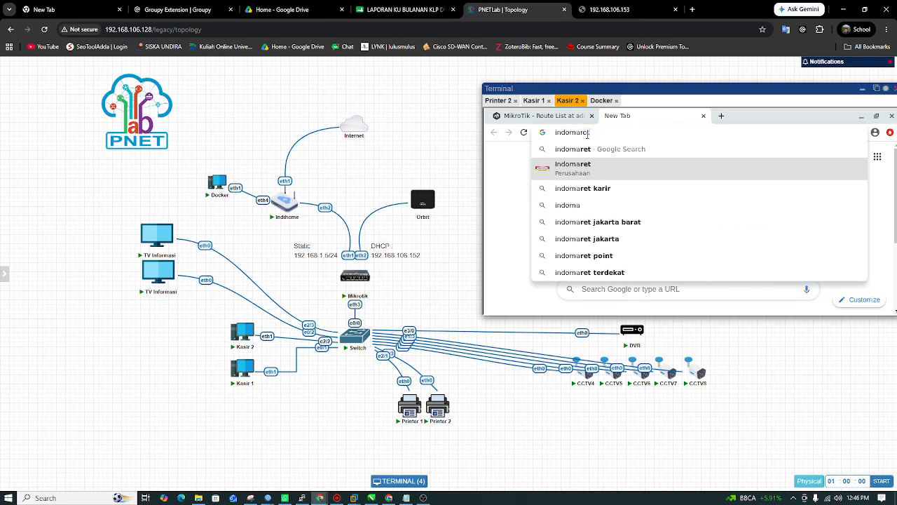
left_click(586, 168)
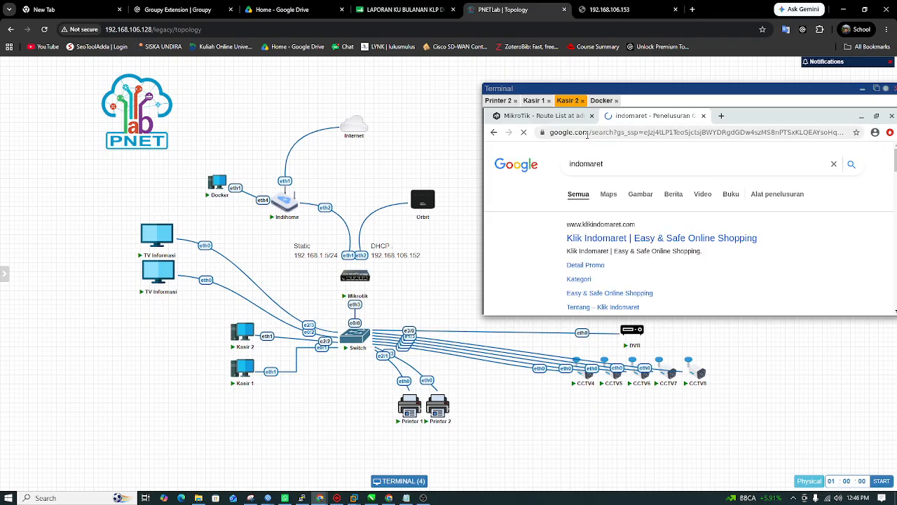
left_click(597, 238)
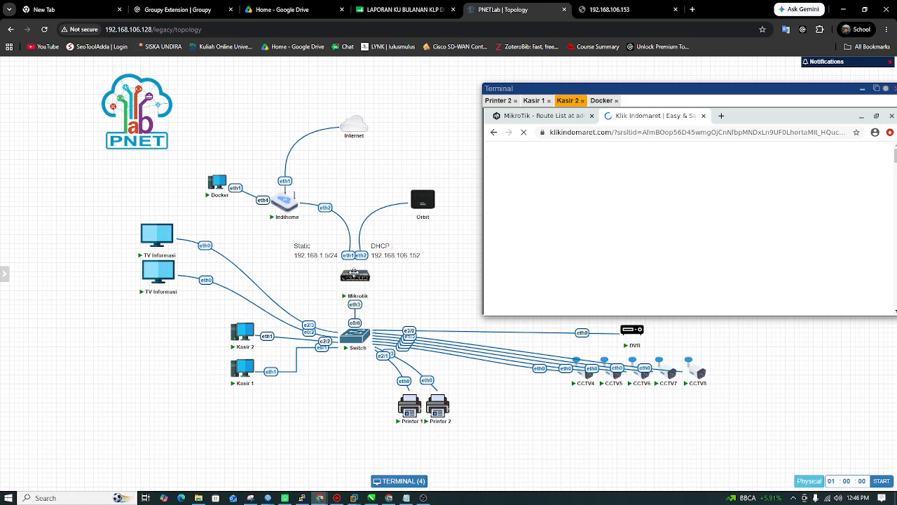
Switch to the WinBox session for 192.168.106.152 and examine its Main Routing - Indihome and Routing Backup - Orbit entries beside the topology
mouse_move(283, 209)
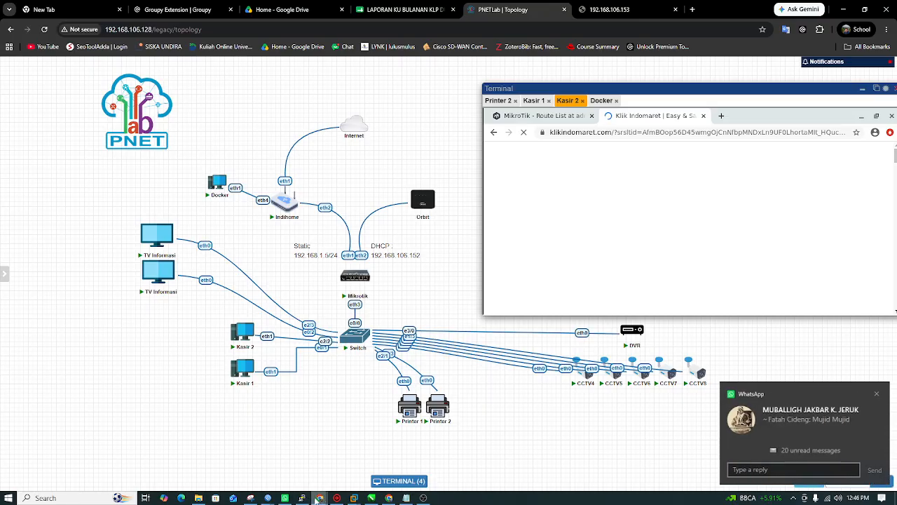
mouse_move(233, 499)
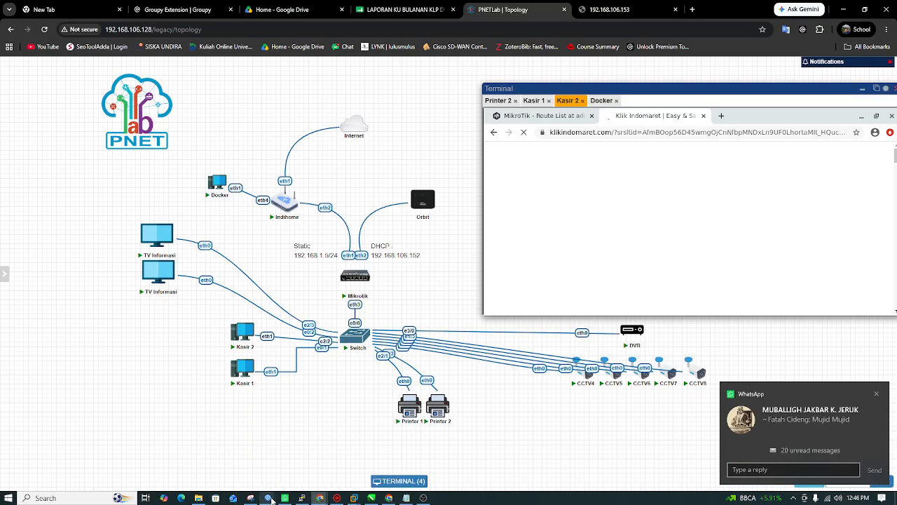
left_click(332, 469)
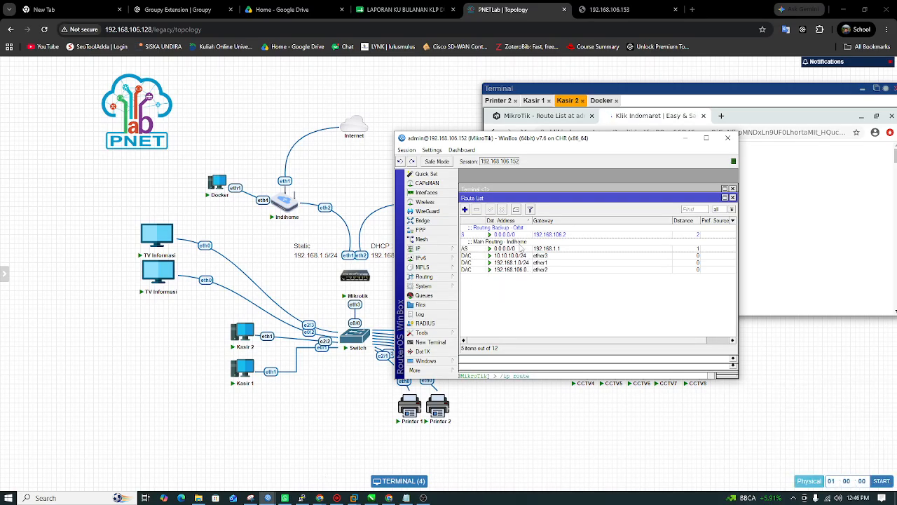
left_click(488, 249)
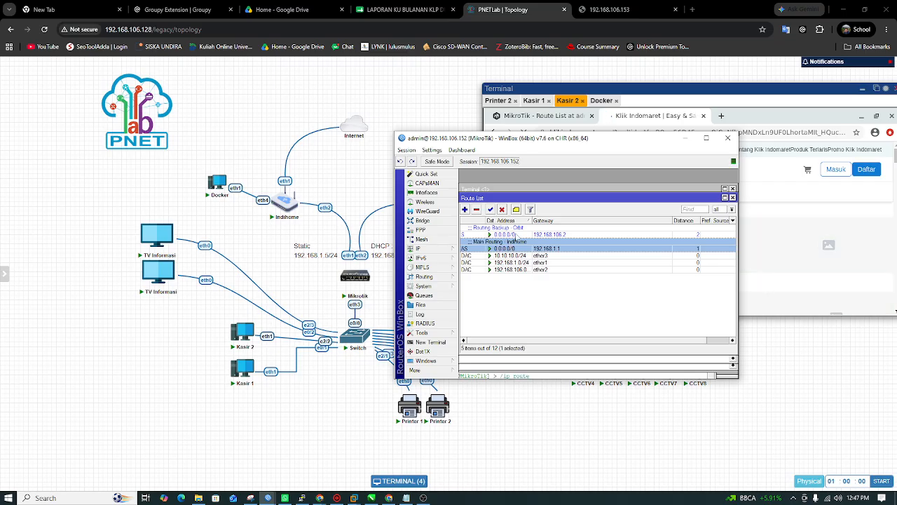
left_click(517, 234)
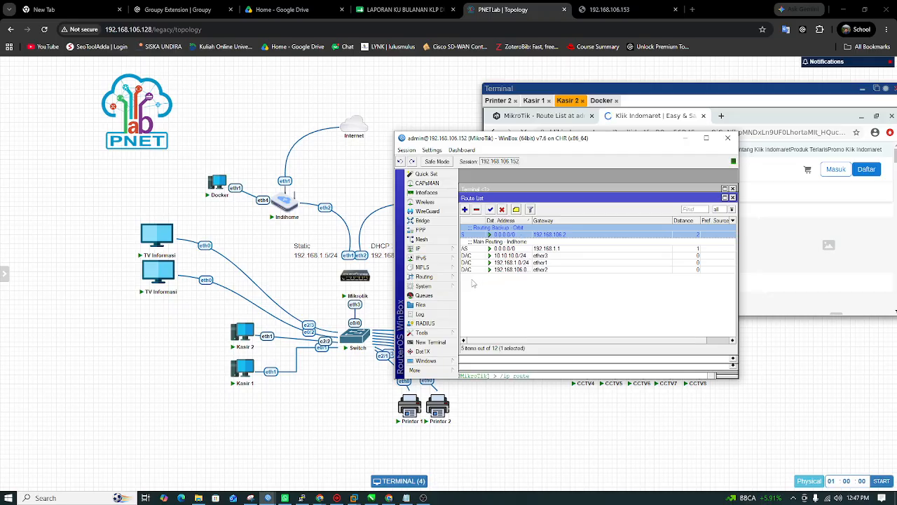
left_click(534, 263)
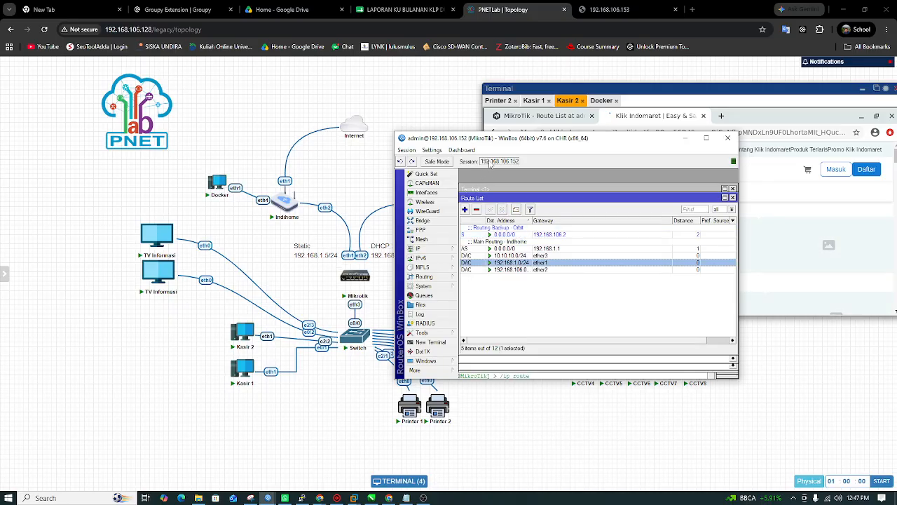
left_click_drag(496, 140, 539, 118)
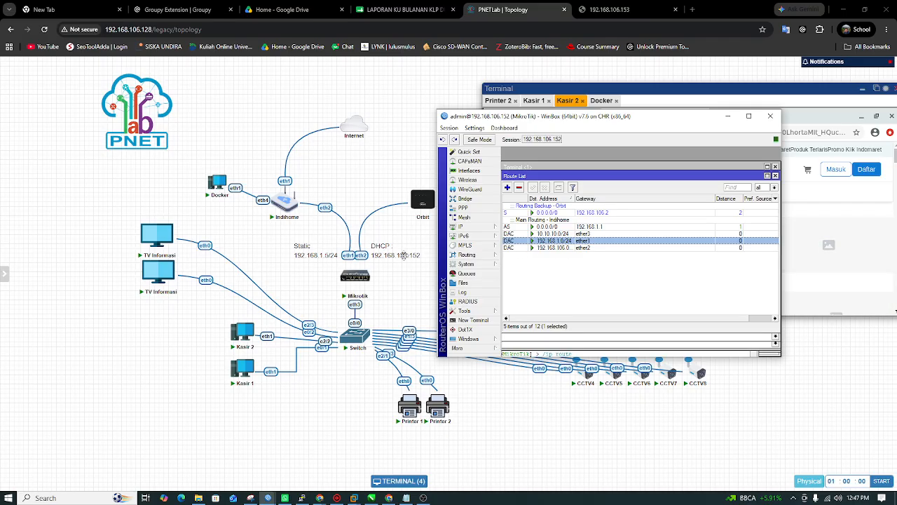
left_click(595, 229)
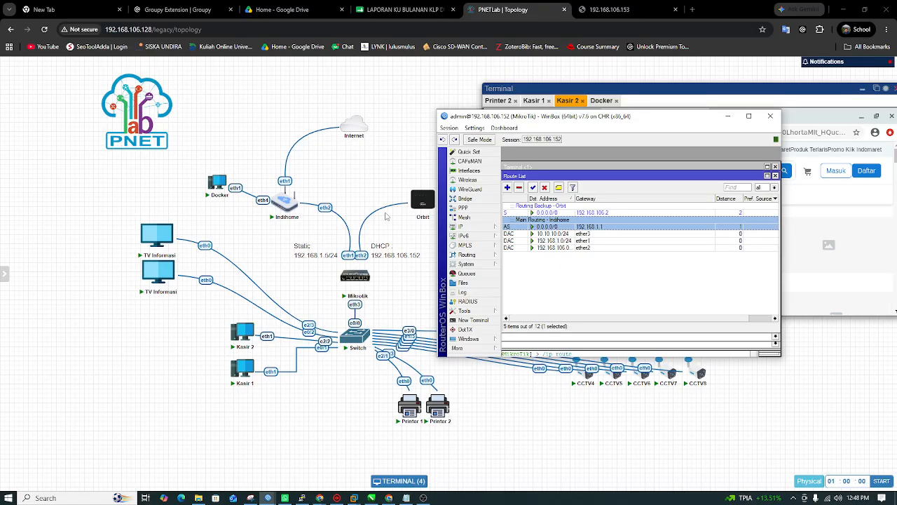
Open the console of the upper TV Informasi node and request an address with ip dhcp
mouse_move(410, 206)
left_click(156, 236)
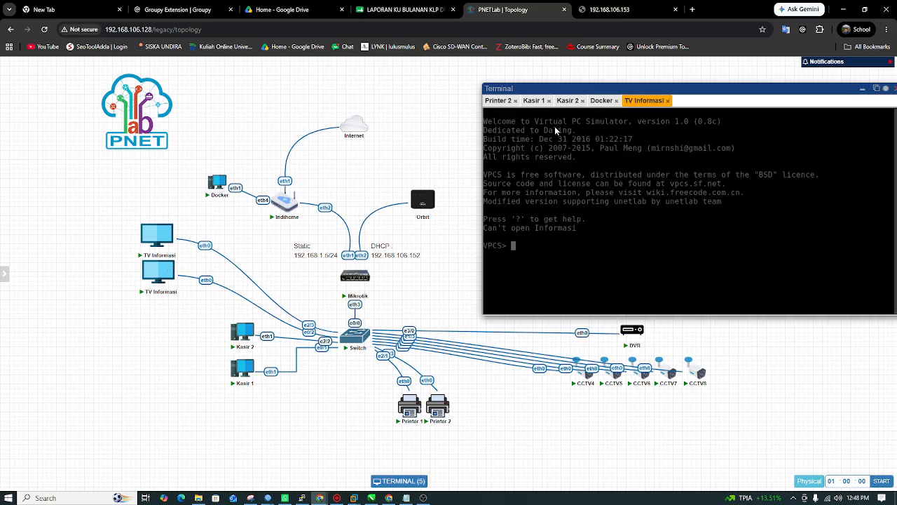
left_click(602, 100)
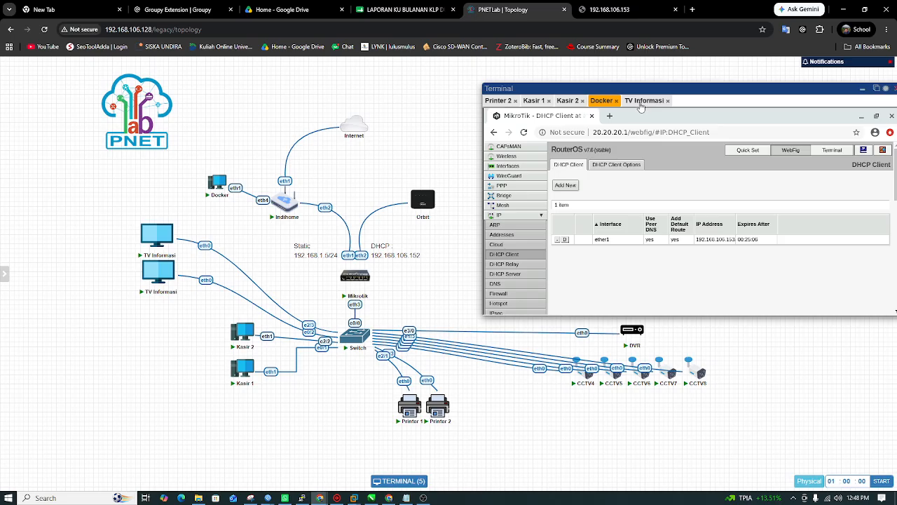
left_click(641, 103)
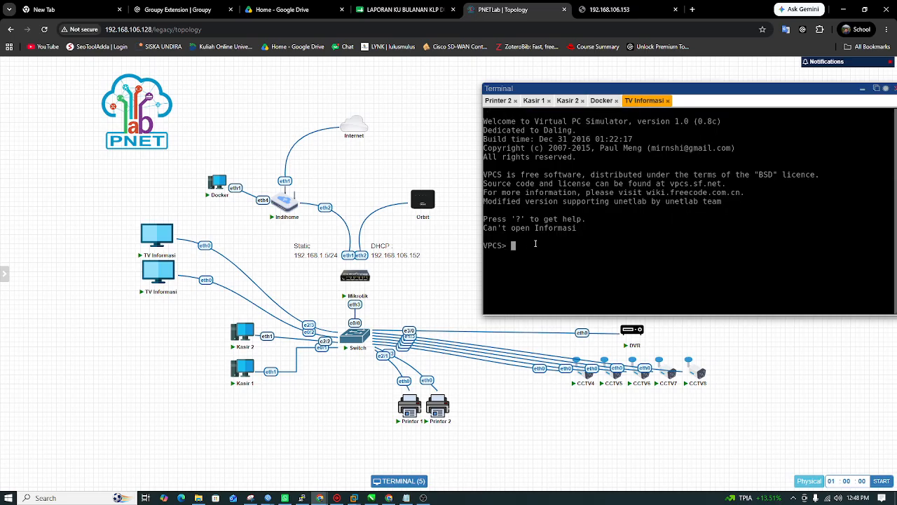
type("ip dhcp")
key("Return")
key("Return")
key("Return")
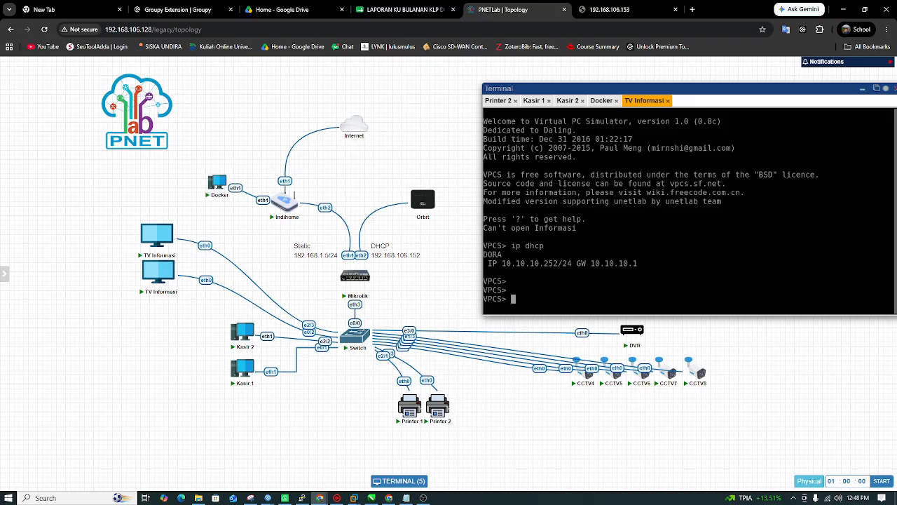
From the TV Informasi console, ping 192.168.1.1, run trace 8.8.8.8 and highlight the first three hops of the trace
type("ping 192.168.1.1")
key("Return")
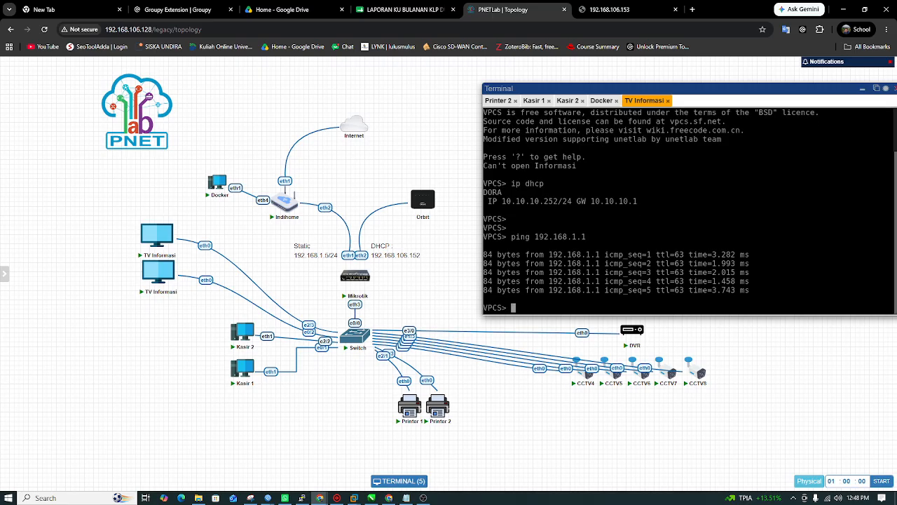
type("trace 8.8.8.8")
key("Return")
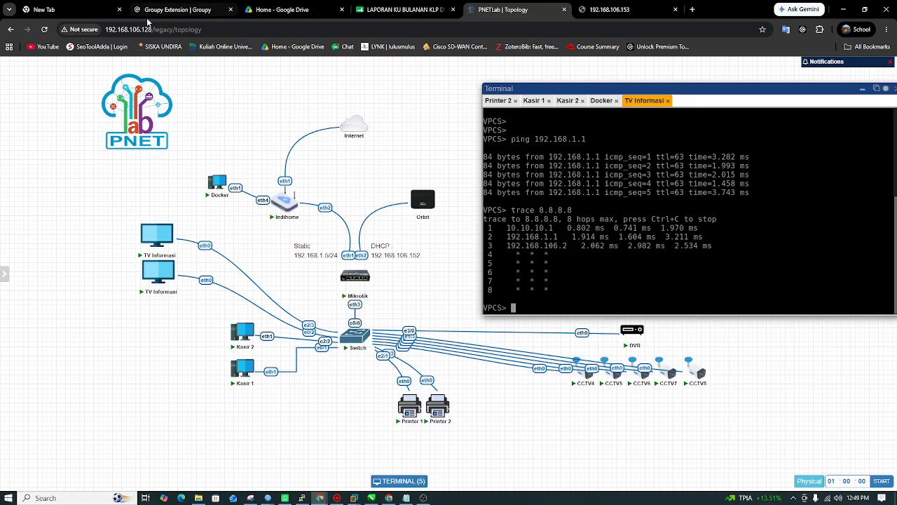
mouse_move(414, 204)
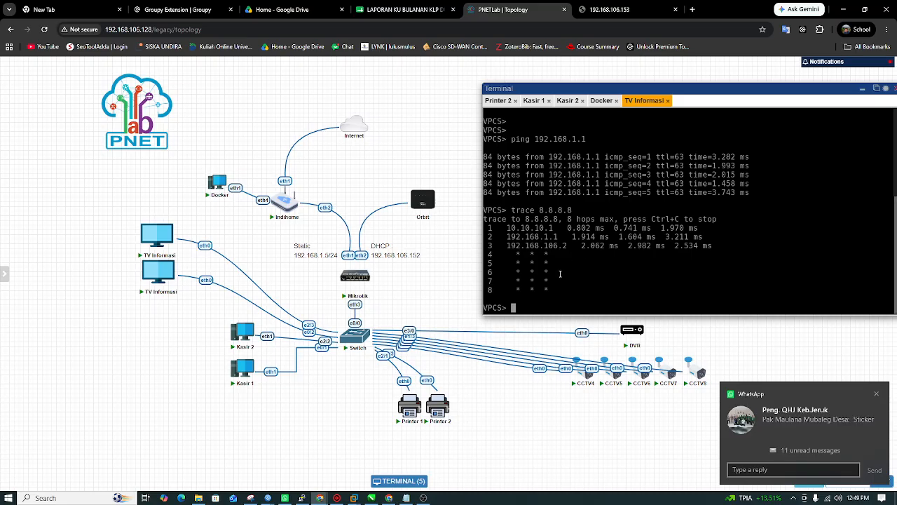
mouse_move(712, 246)
left_mouse_down()
mouse_move(553, 236)
mouse_move(704, 237)
mouse_move(600, 220)
mouse_move(478, 224)
left_mouse_up()
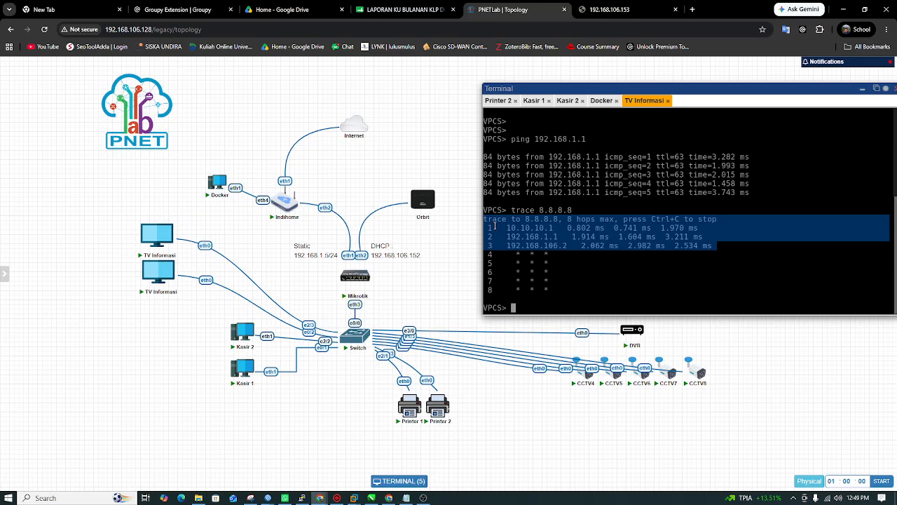
mouse_move(281, 191)
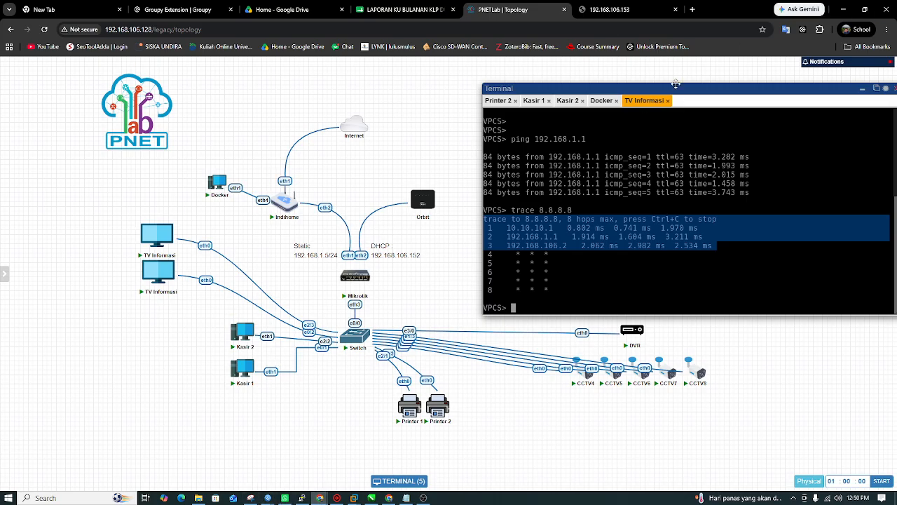
Disable the ether2 interface of the Indihome router through the Docker node's WebFig session
left_click(602, 100)
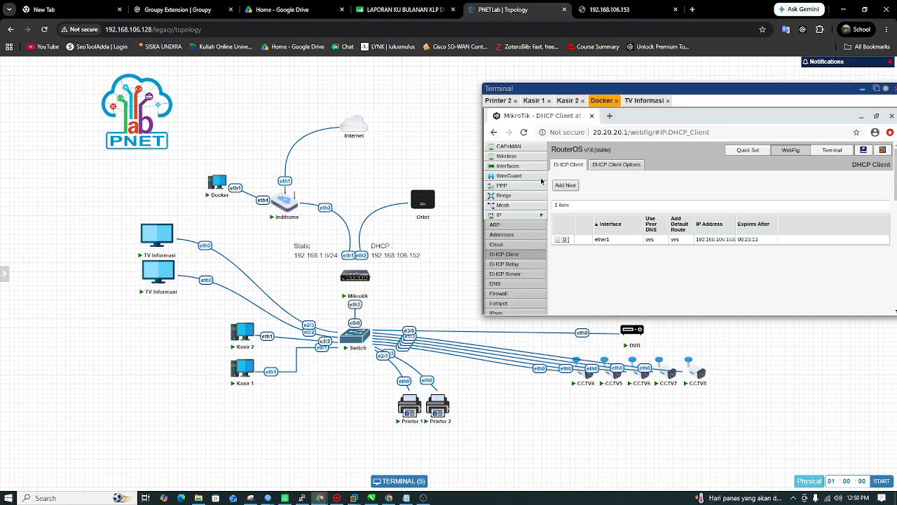
left_click(505, 167)
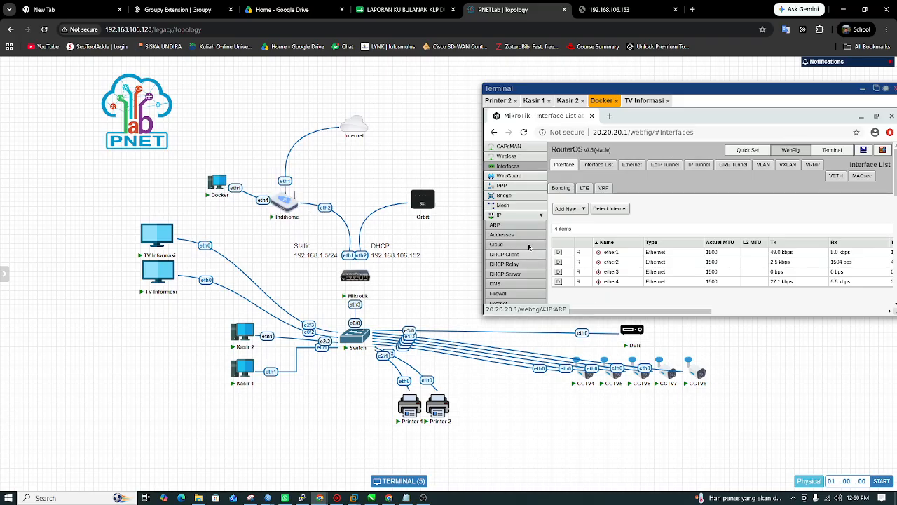
left_click(578, 262)
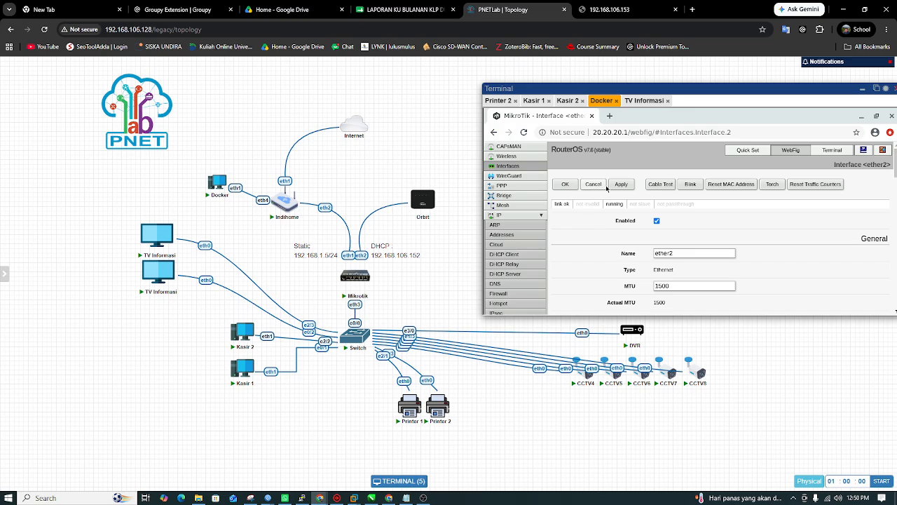
left_click(657, 221)
left_click(565, 185)
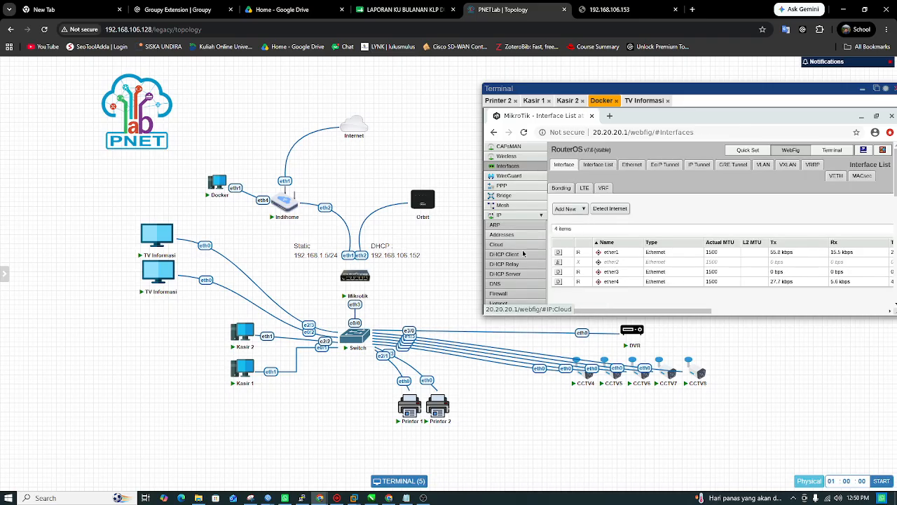
Check the Mikrotik route list in the 192.168.106.152 WinBox session and return to the TV Informasi console
key("alt+Tab")
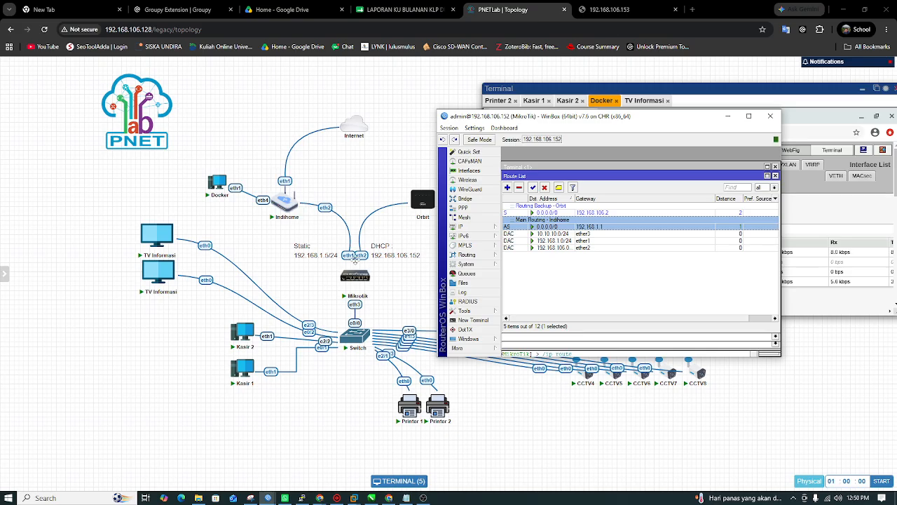
mouse_move(421, 224)
left_click(644, 101)
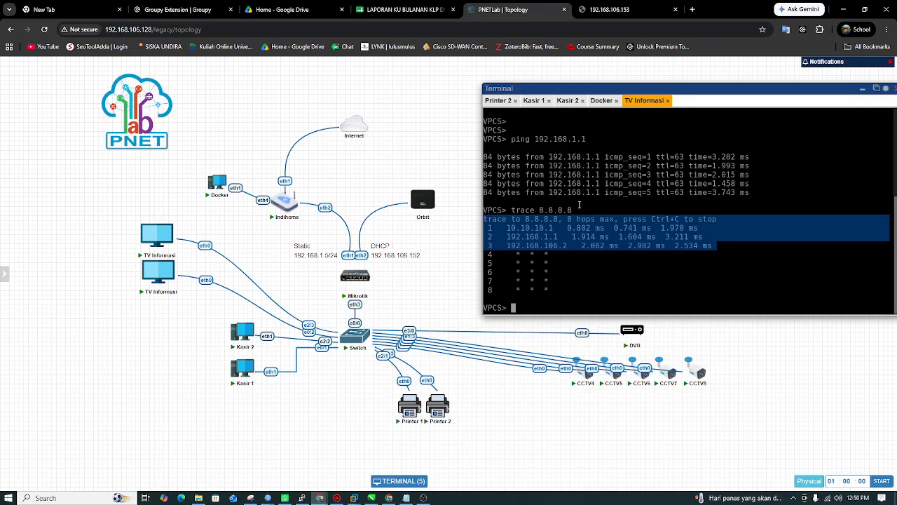
Ping the Indihome gateway 192.168.1.1 again from the TV Informasi console
left_click(542, 306)
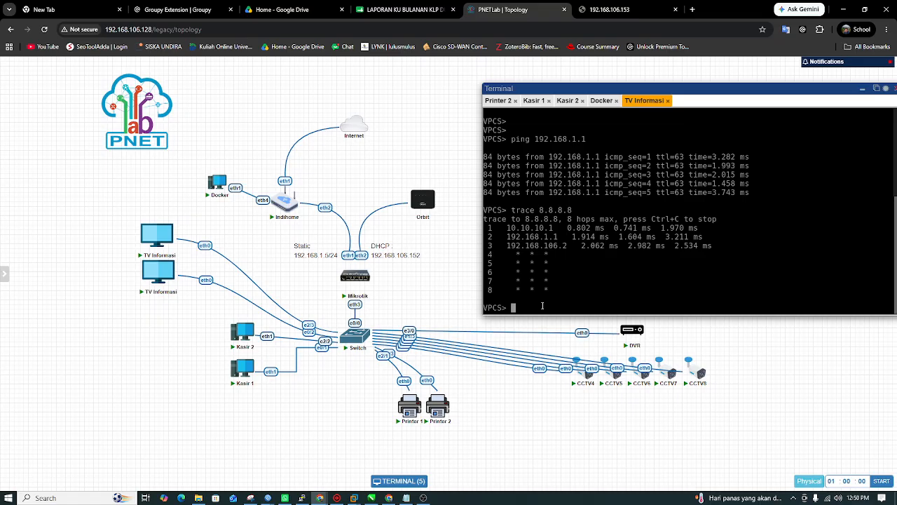
key("Up")
key("Up")
key("Up")
key("Down")
key("Return")
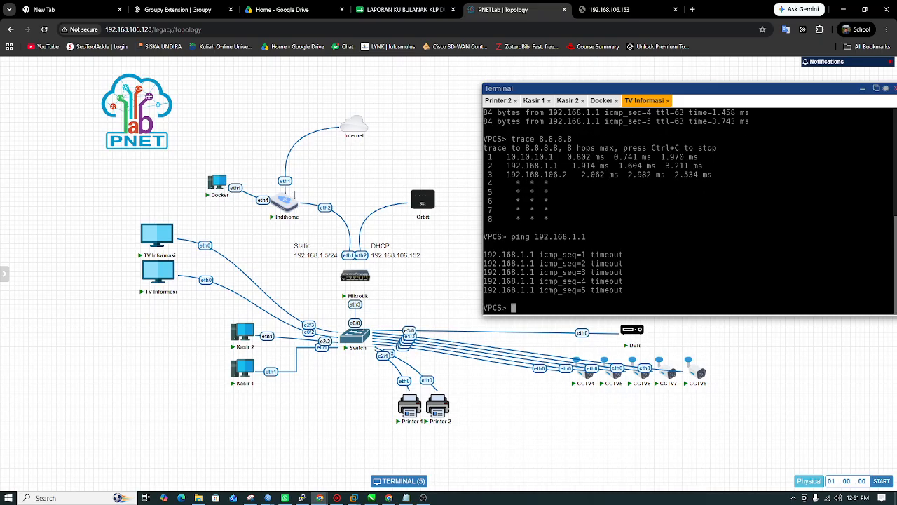
Replace the recalled trace command with ping 8.8.8.8 and run it from the TV Informasi console
key("Up")
key("Up")
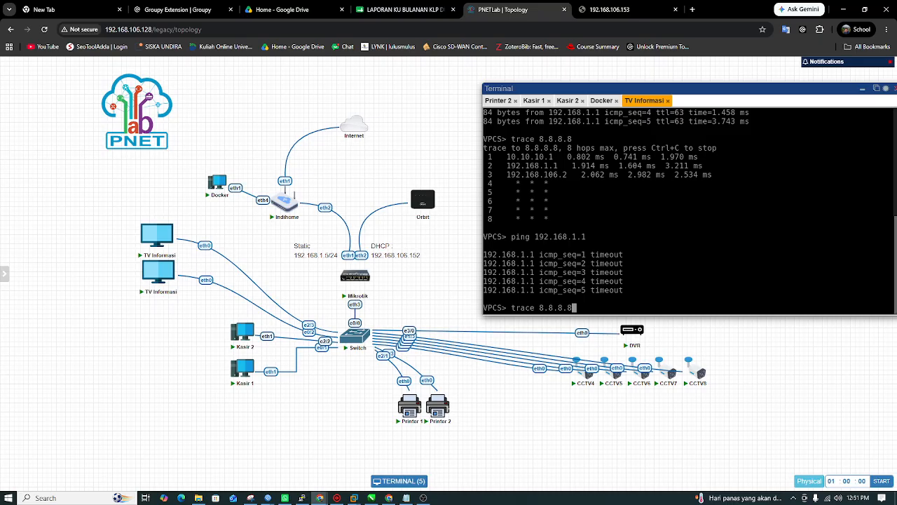
key("BackSpace")
key("BackSpace")
key("BackSpace")
key("BackSpace")
key("BackSpace")
key("BackSpace")
key("BackSpace")
key("BackSpace")
key("BackSpace")
key("BackSpace")
key("BackSpace")
key("BackSpace")
key("BackSpace")
type("ping 8.8.8.8")
key("Return")
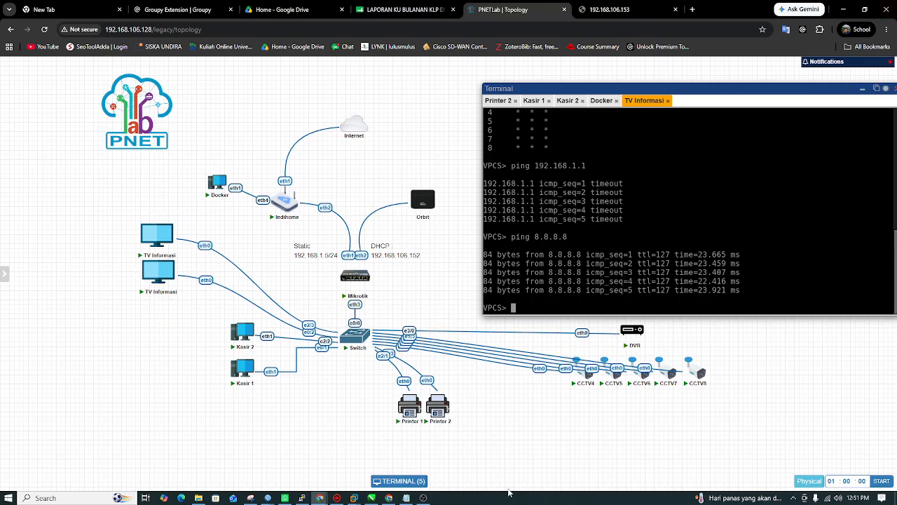
Inspect the main Indihome and backup Orbit routes in the 192.168.106.152 WinBox route list, and return to the TV Informasi console to review its output
mouse_move(268, 497)
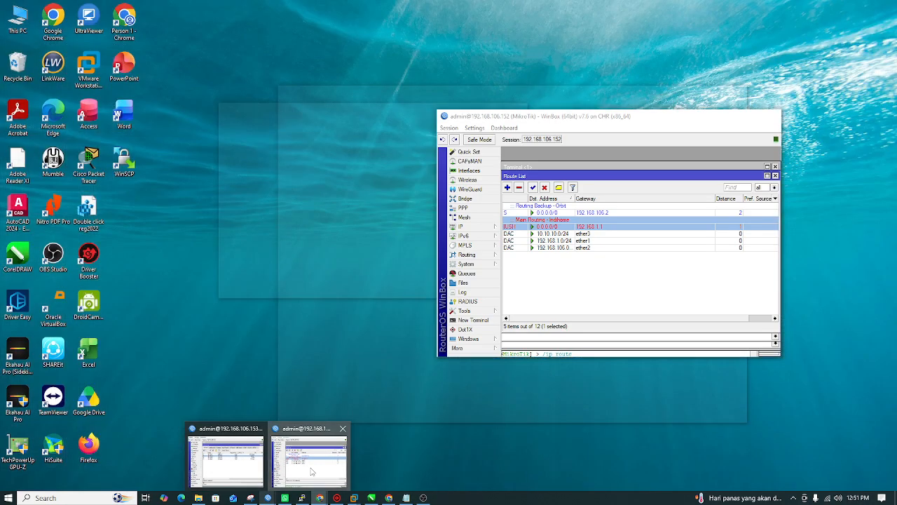
left_click(311, 471)
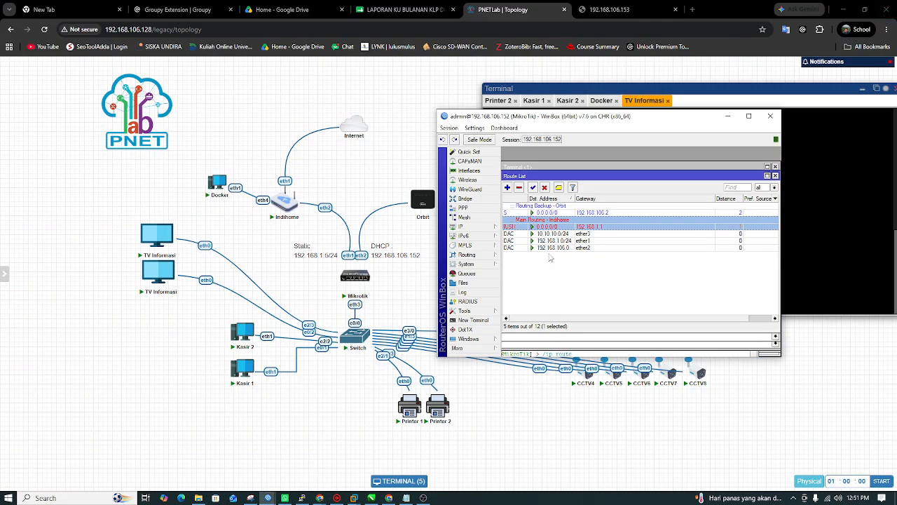
left_click(558, 272)
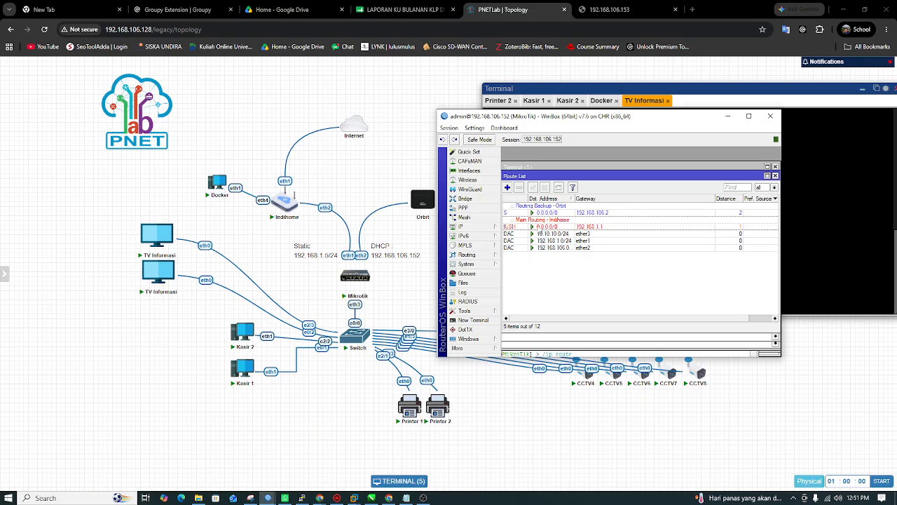
left_click(537, 229)
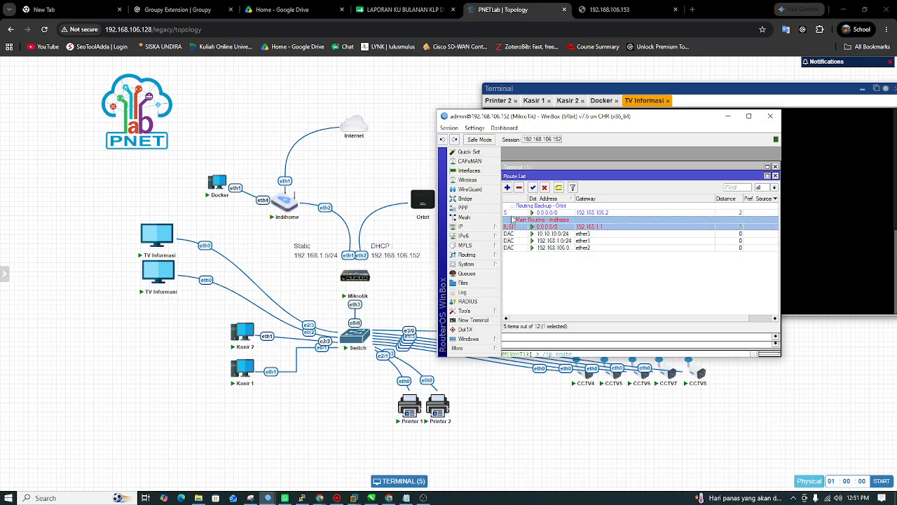
left_click(510, 214)
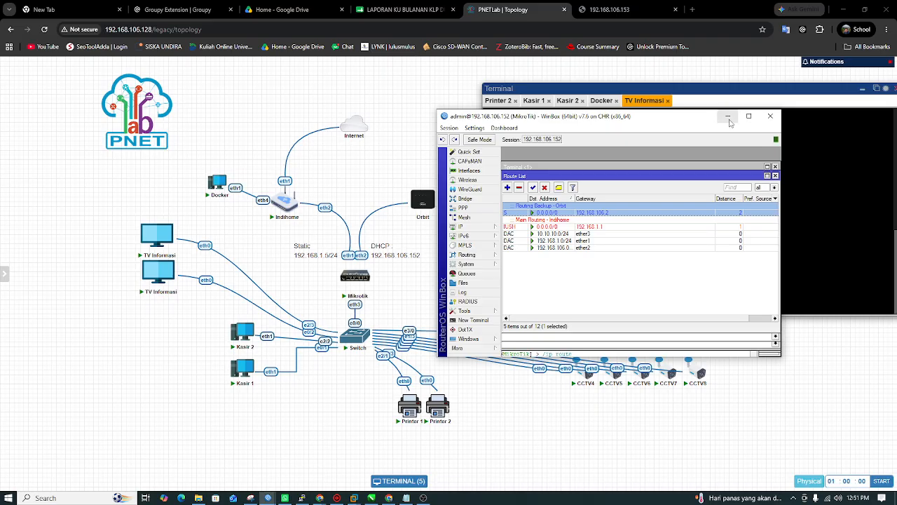
left_click_drag(661, 118, 709, 115)
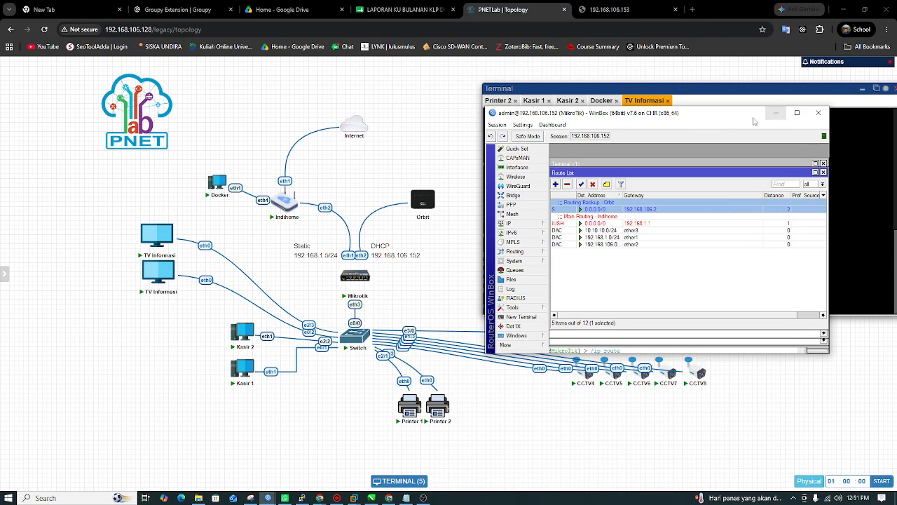
left_click(775, 113)
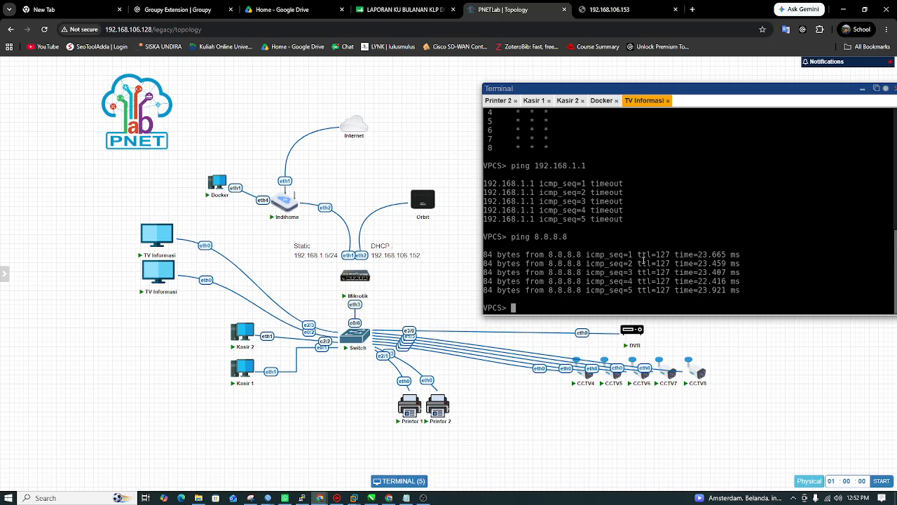
scroll(611, 258, "up", 10)
scroll(611, 258, "down", 10)
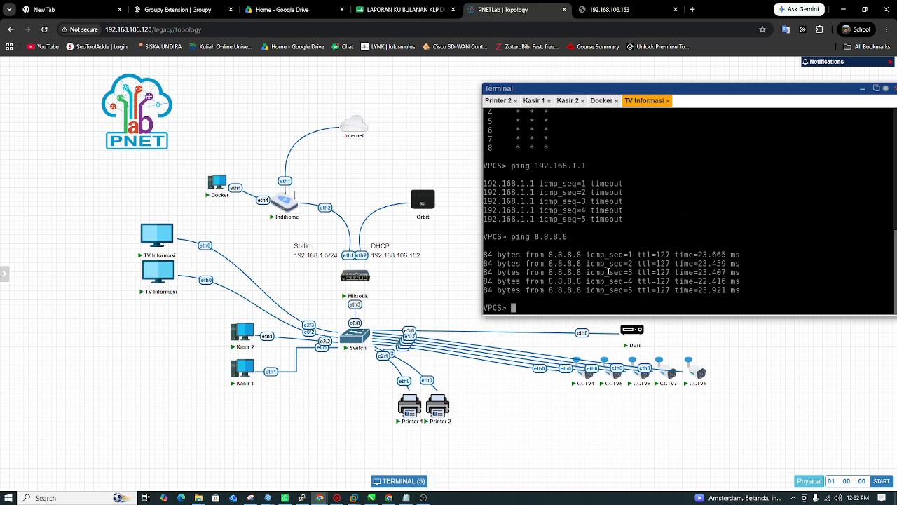